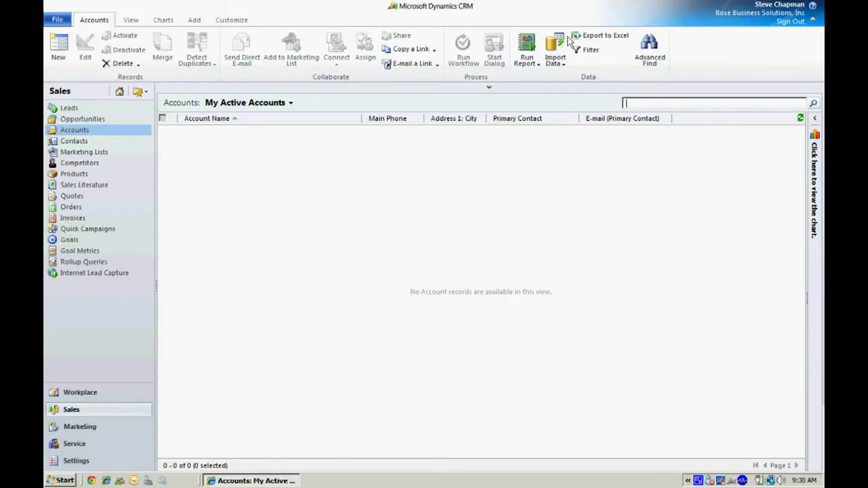
Step: Upload CRMAccounts.csv in the Import Data wizard, accepting the Default (Automatic Mapping) data map
{"action": "left_click", "coordinate": [555, 62]}
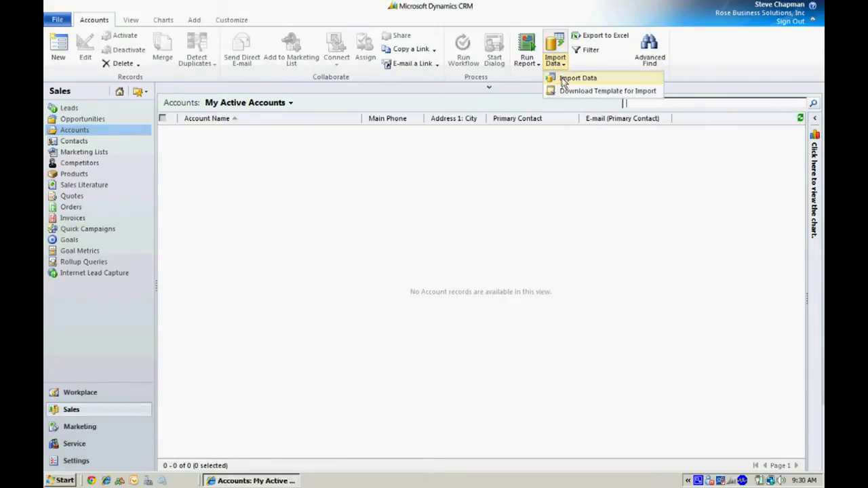
{"action": "left_click", "coordinate": [565, 78]}
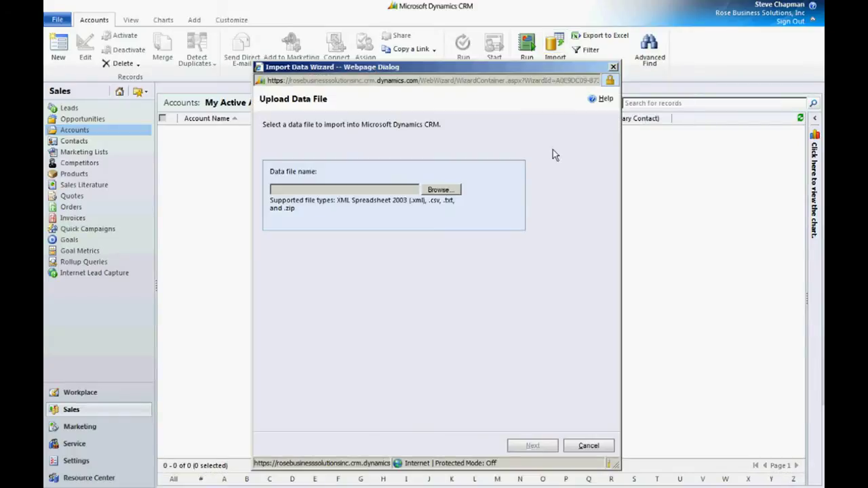
{"action": "left_click", "coordinate": [439, 191]}
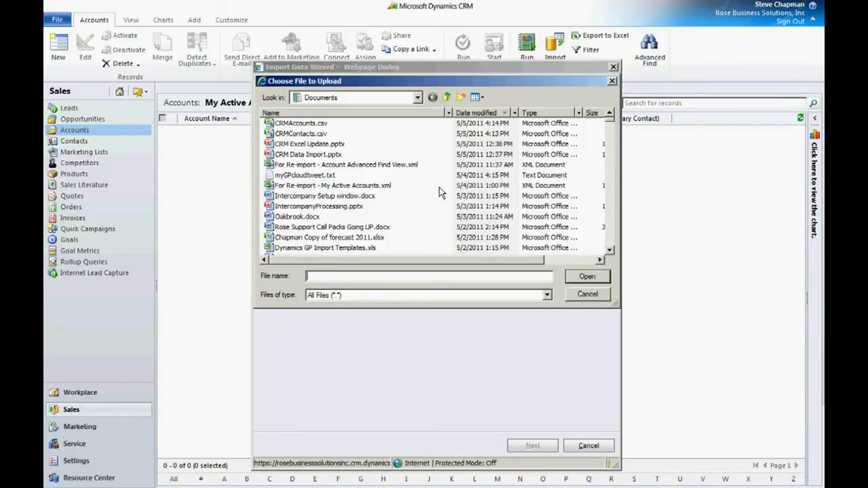
{"action": "left_click", "coordinate": [299, 124]}
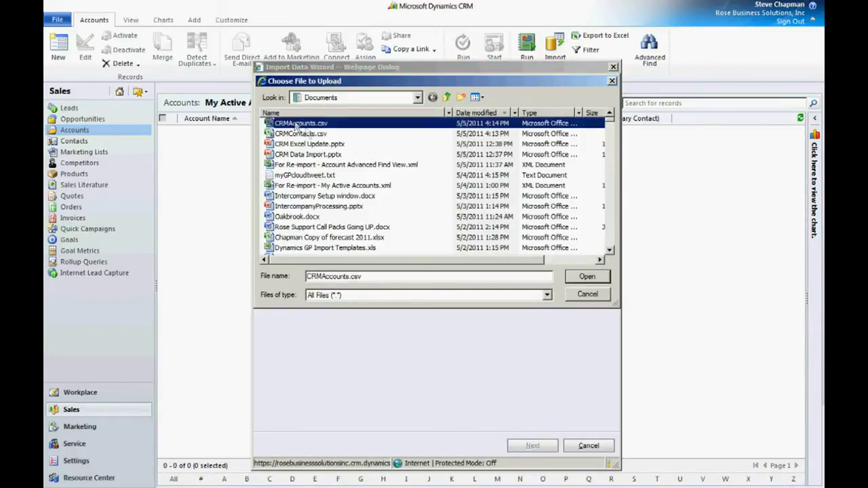
{"action": "left_click", "coordinate": [583, 278]}
{"action": "left_click", "coordinate": [532, 445]}
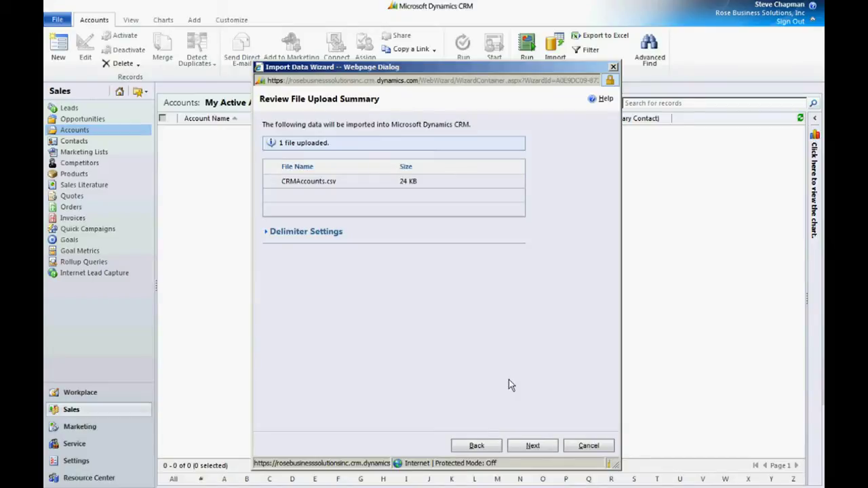
{"action": "left_click", "coordinate": [532, 445]}
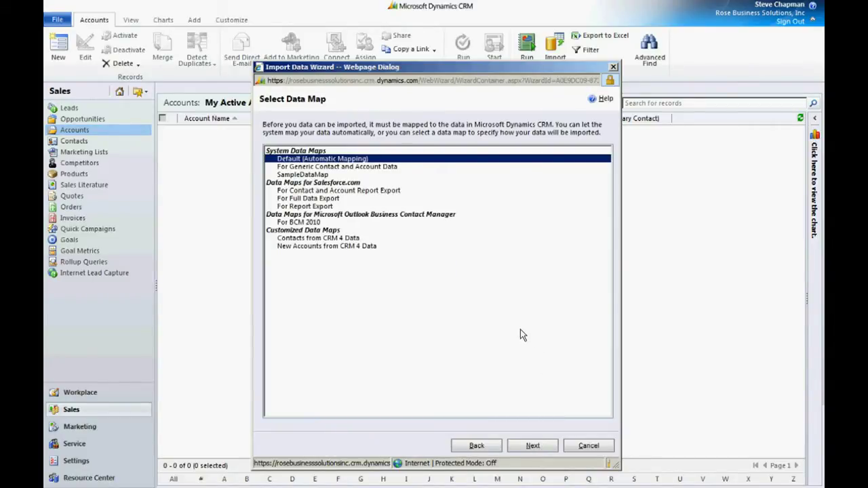
{"action": "left_click", "coordinate": [531, 445]}
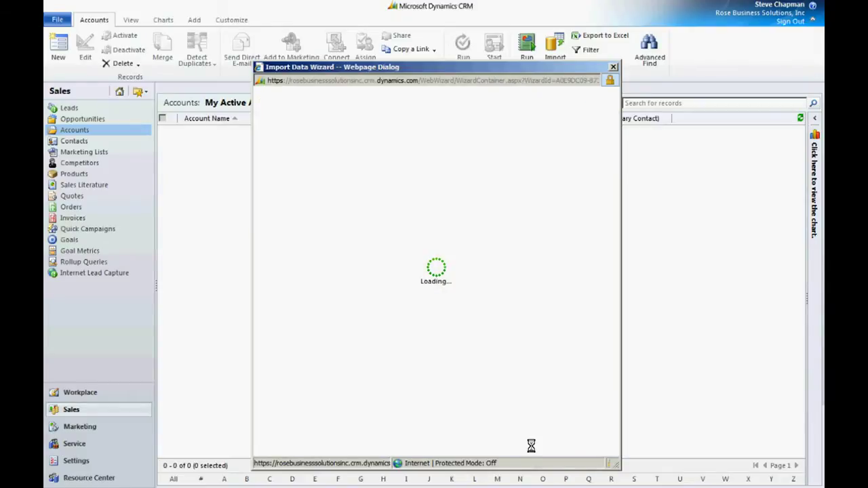
Step: Map the CRMAccounts file to the Account record type
{"action": "left_click", "coordinate": [552, 190]}
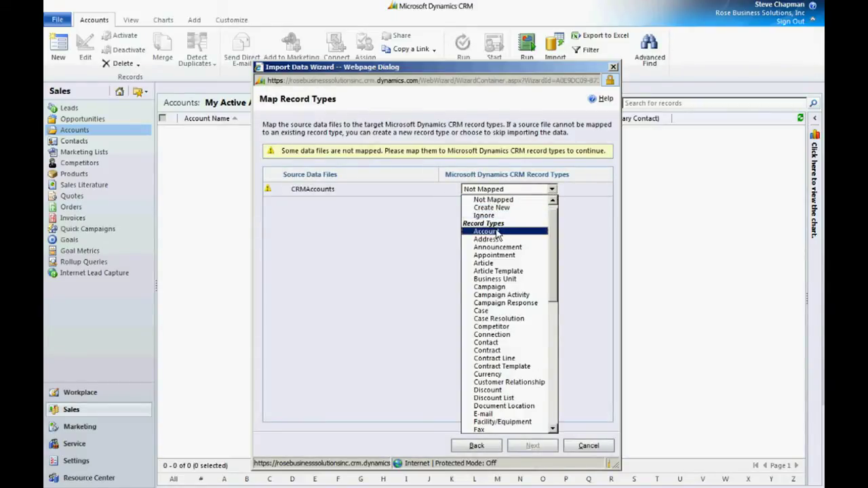
{"action": "left_click", "coordinate": [497, 233]}
{"action": "left_click", "coordinate": [540, 448]}
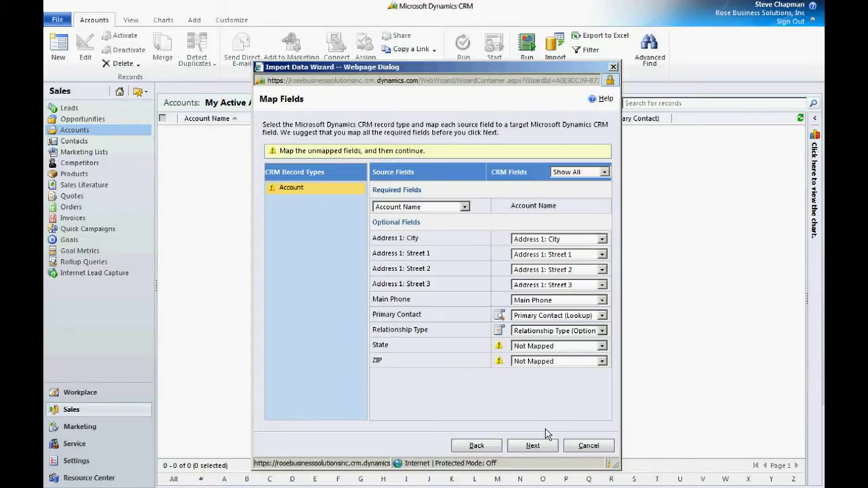
Step: Leave Primary Contact unmapped and map State and ZIP to Address 1: State/Province and ZIP/Postal Code
{"action": "left_click", "coordinate": [602, 316]}
{"action": "left_click", "coordinate": [606, 96]}
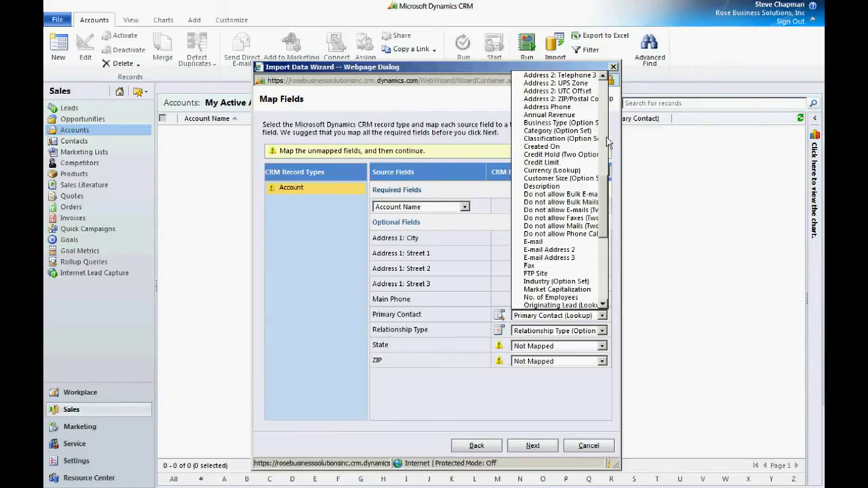
{"action": "left_click_drag", "start_coordinate": [602, 191], "coordinate": [559, 87]}
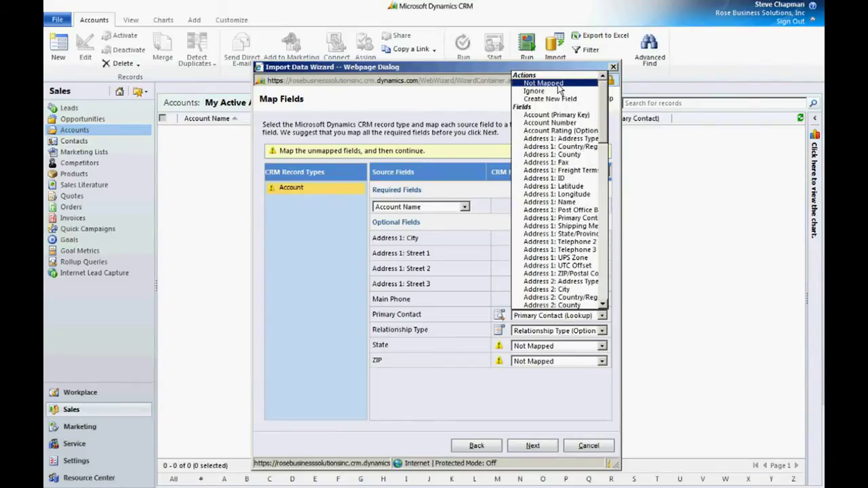
{"action": "left_click", "coordinate": [558, 83]}
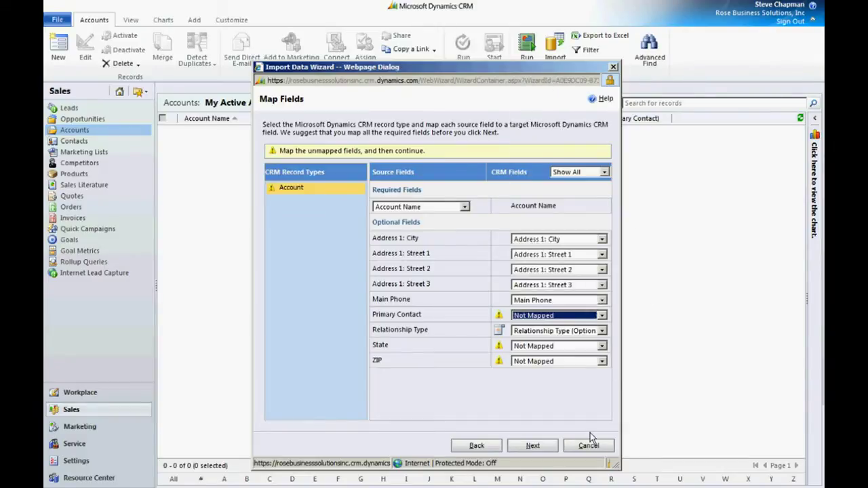
{"action": "left_click", "coordinate": [601, 345]}
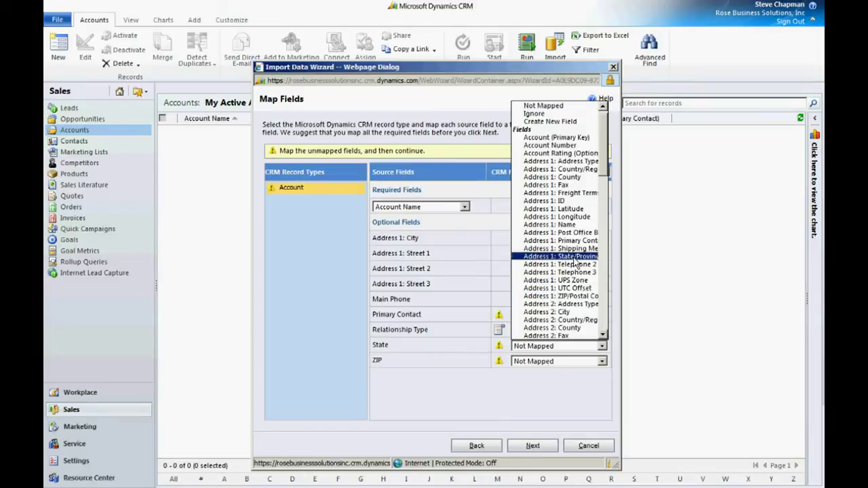
{"action": "left_click", "coordinate": [590, 256]}
{"action": "left_click", "coordinate": [601, 361]}
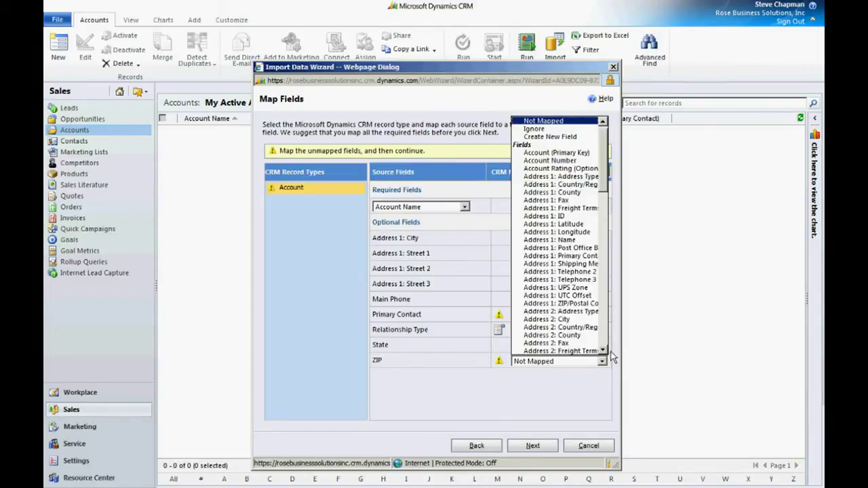
{"action": "left_click", "coordinate": [571, 303]}
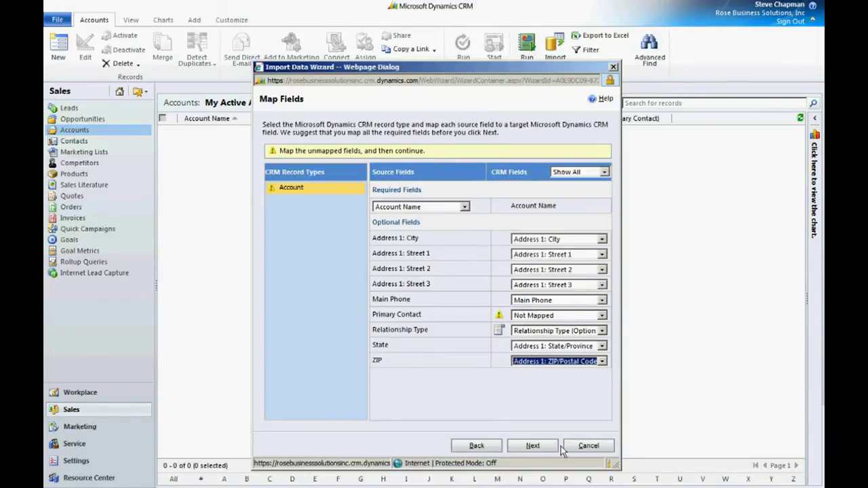
{"action": "left_click", "coordinate": [533, 447]}
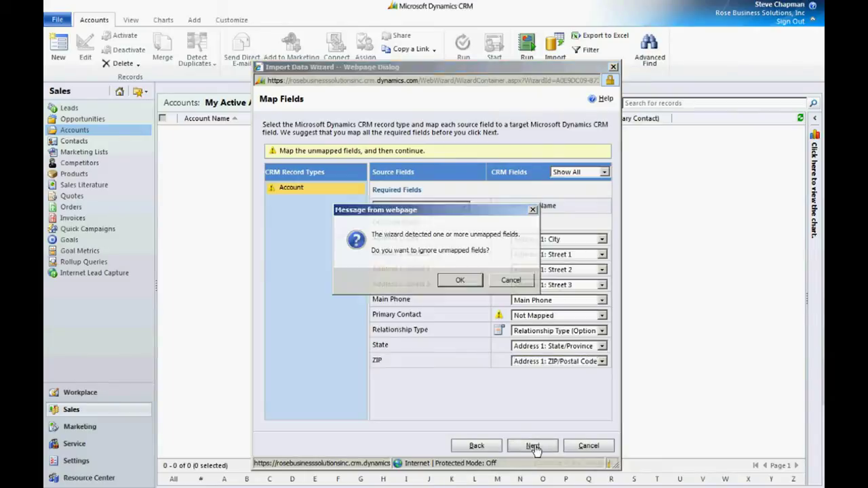
Step: Ignore the unmapped fields, submit the account import and finish the wizard
{"action": "left_click", "coordinate": [459, 281]}
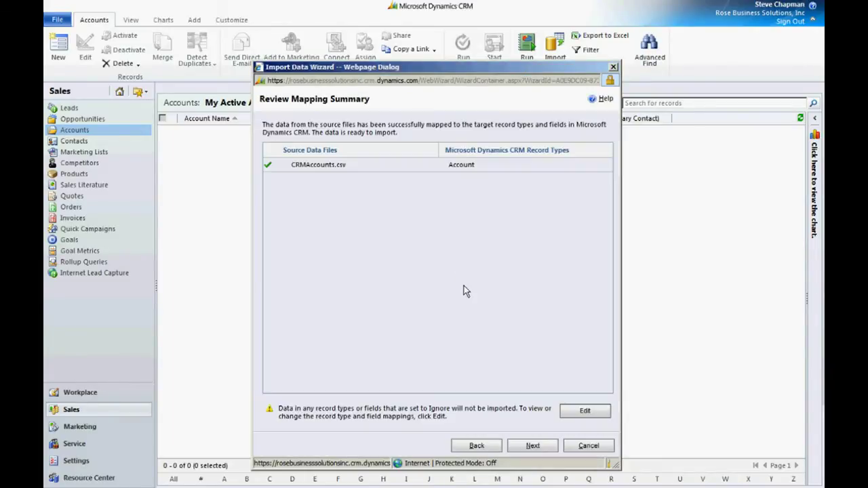
{"action": "left_click", "coordinate": [532, 448]}
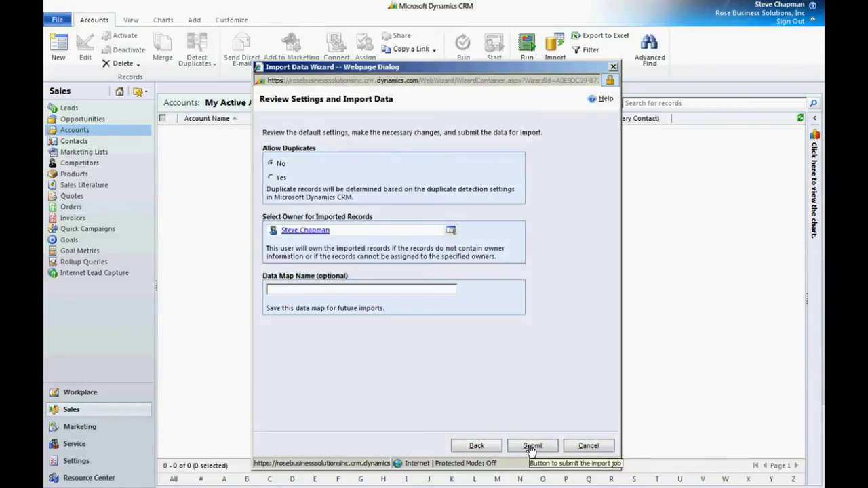
{"action": "left_click", "coordinate": [532, 448]}
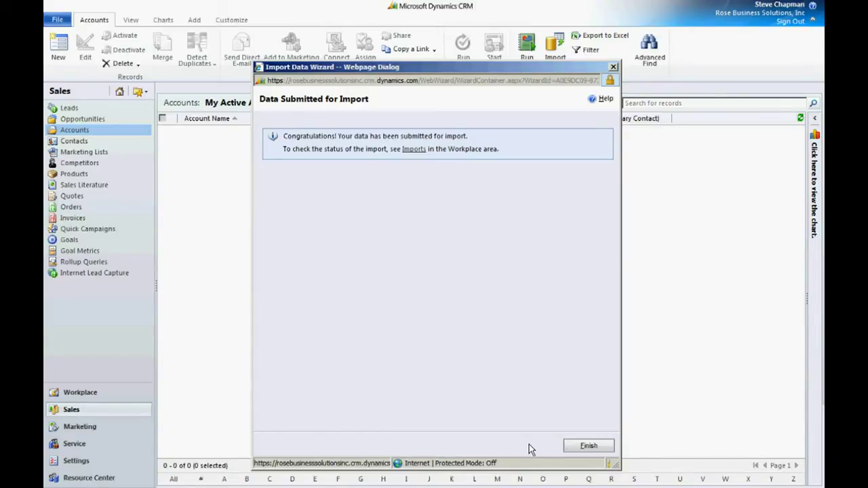
{"action": "left_click", "coordinate": [589, 446]}
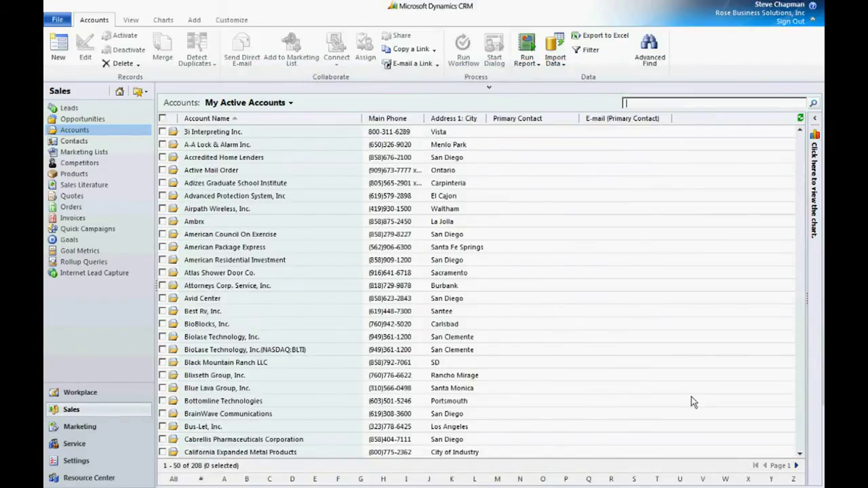
Step: Inspect the imported 3i Interpreting Inc. account record, then go to the Contacts list
{"action": "left_click", "coordinate": [227, 136]}
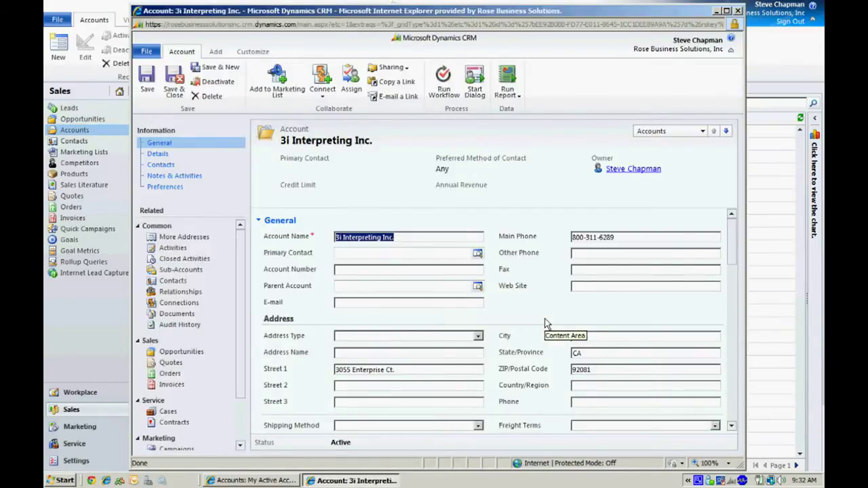
{"action": "left_click", "coordinate": [738, 10]}
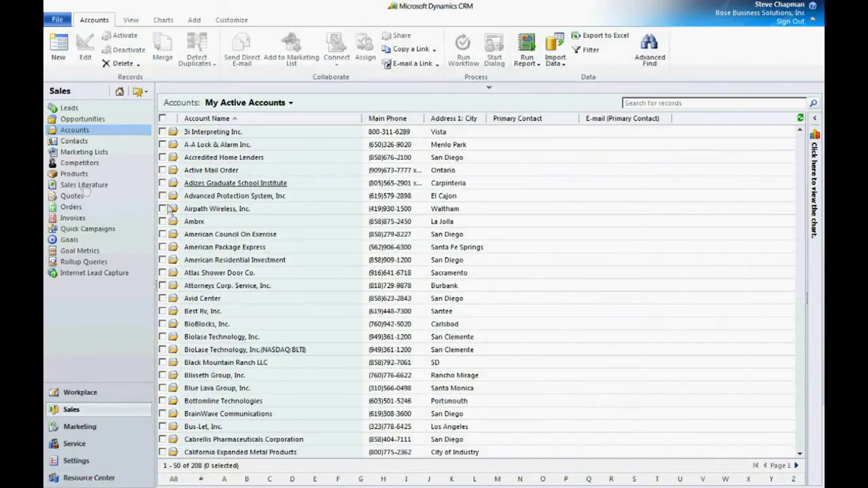
{"action": "left_click", "coordinate": [75, 141]}
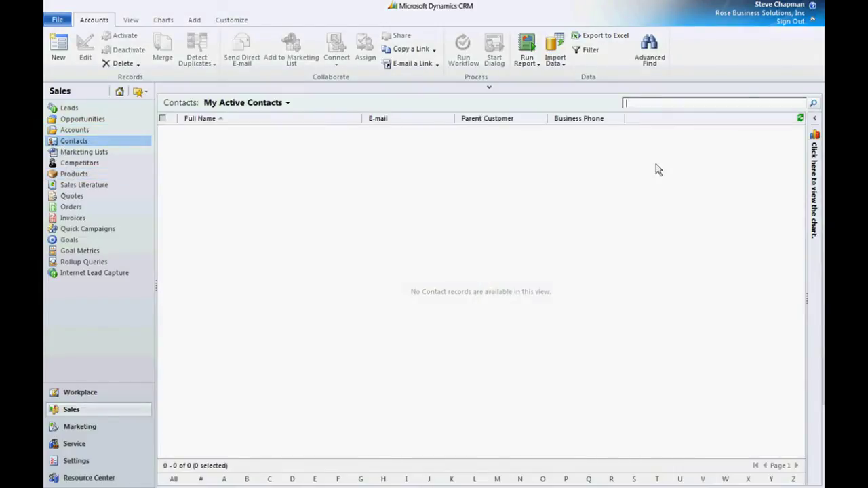
Step: Upload CRMContacts.csv in a new data import, keeping the automatic data map
{"action": "left_click", "coordinate": [555, 61]}
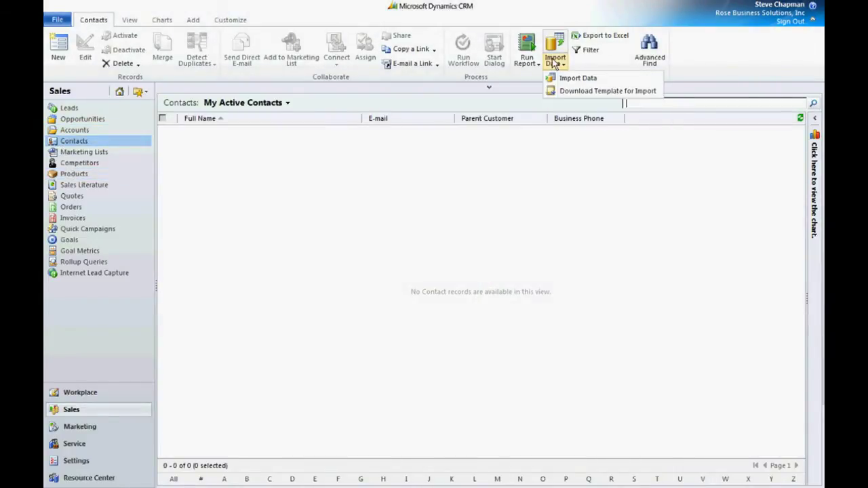
{"action": "left_click", "coordinate": [578, 80]}
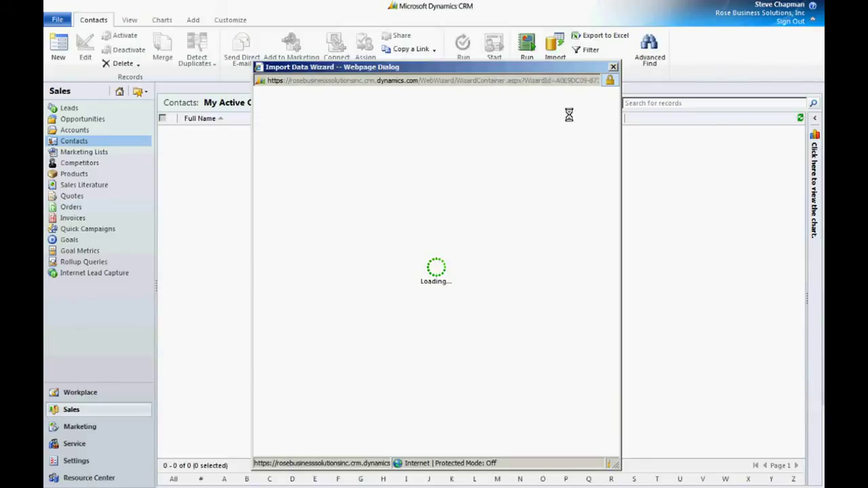
{"action": "left_click", "coordinate": [437, 190]}
{"action": "scroll", "coordinate": [436, 199], "scroll_direction": "down", "scroll_amount": 5}
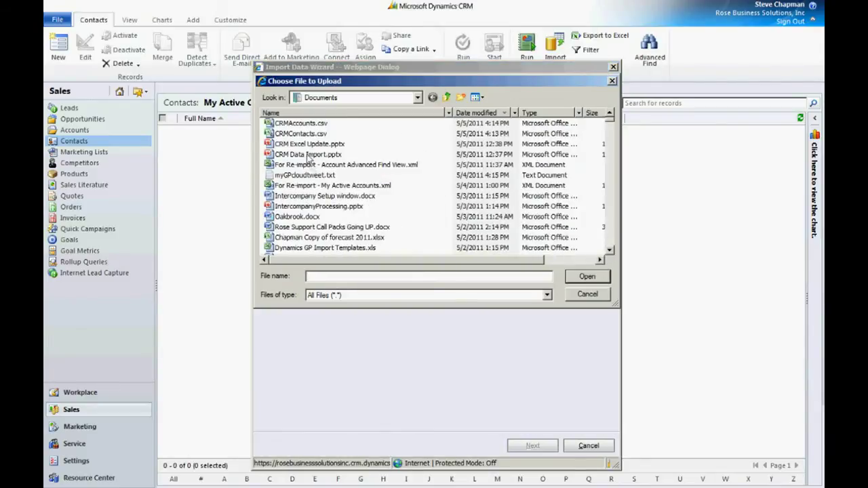
{"action": "double_click", "coordinate": [310, 134]}
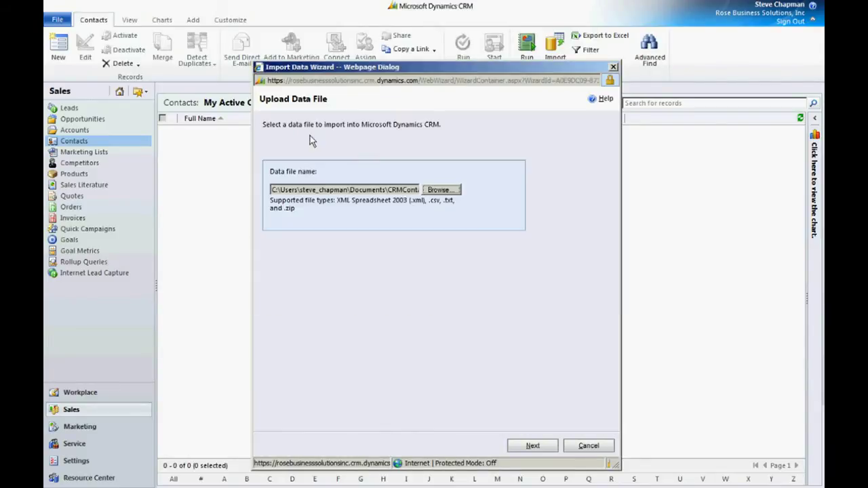
{"action": "left_click", "coordinate": [532, 446]}
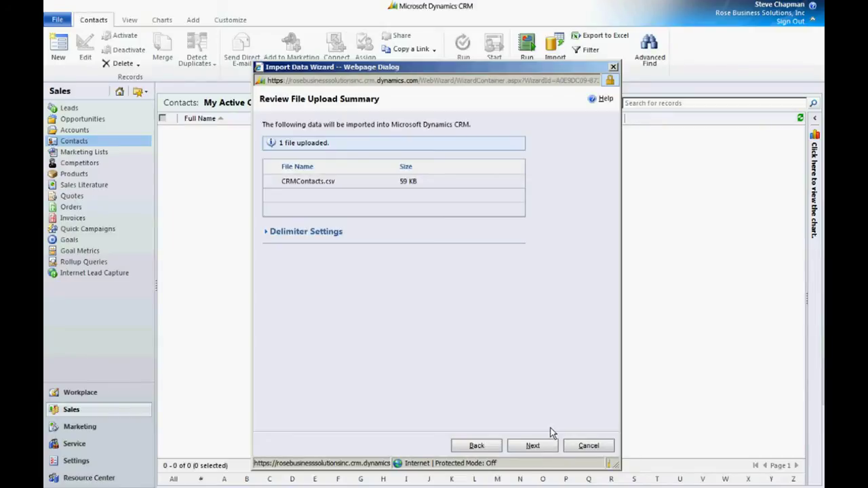
{"action": "left_click", "coordinate": [532, 445]}
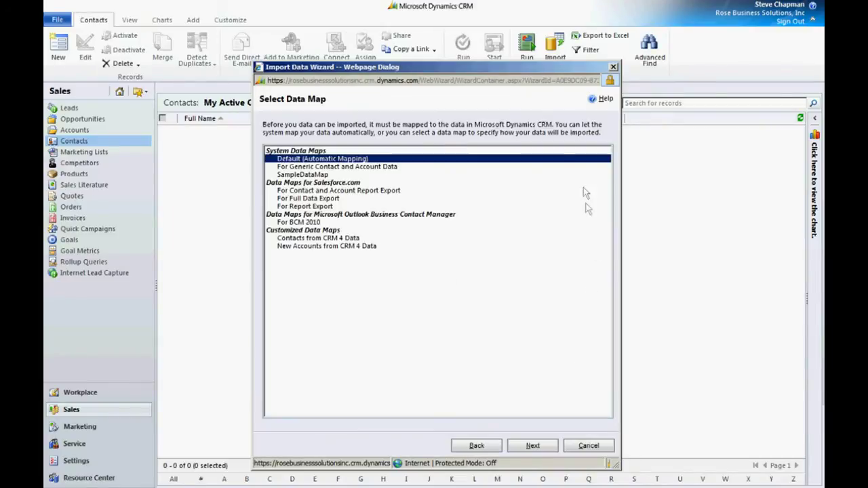
{"action": "left_click", "coordinate": [535, 445]}
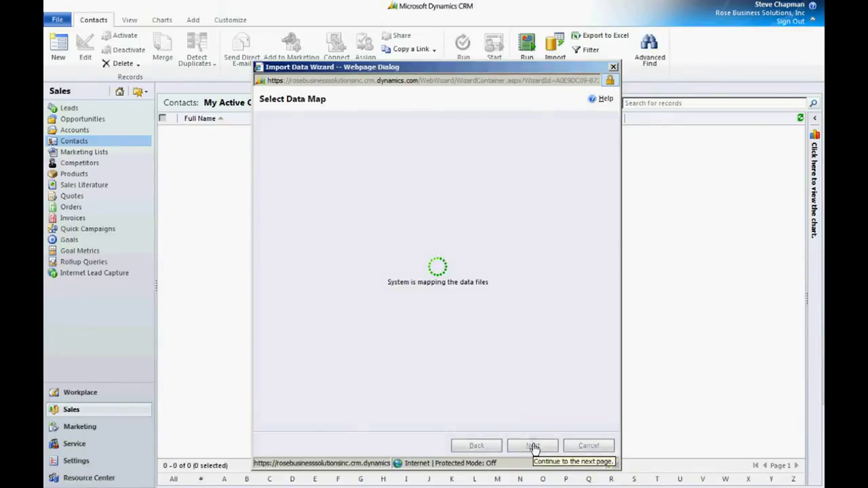
{"action": "left_click", "coordinate": [552, 189]}
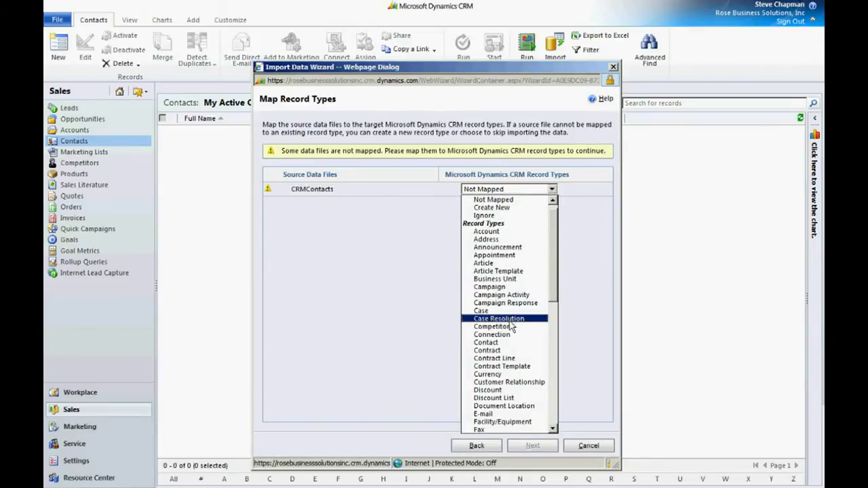
Step: Map CRMContacts to Contact with Direct Phone going to Address 1: Phone, accepting the unmapped-fields warning
{"action": "left_click", "coordinate": [510, 343]}
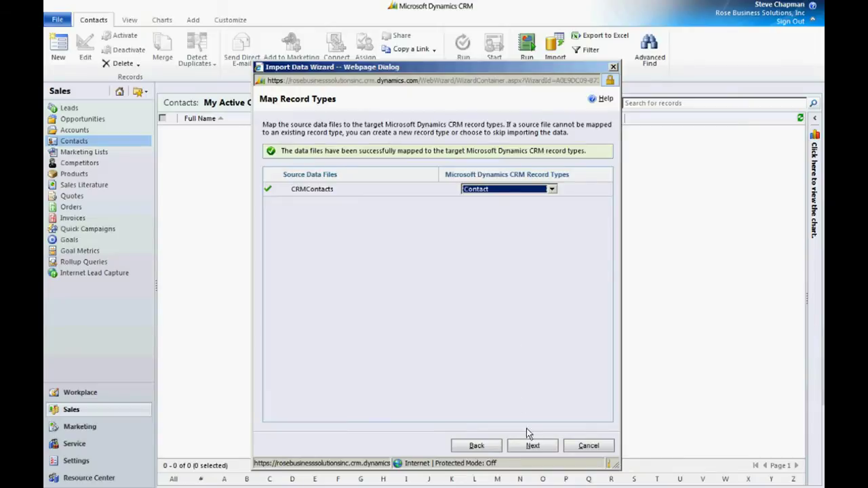
{"action": "left_click", "coordinate": [533, 446]}
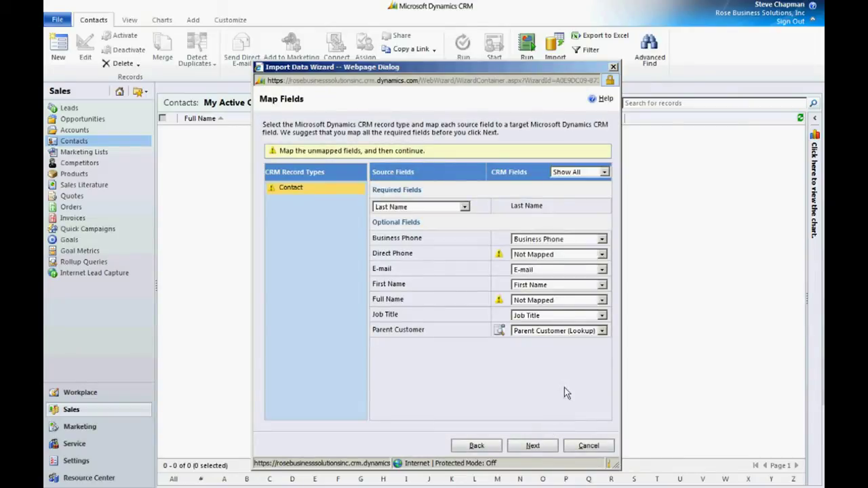
{"action": "left_click", "coordinate": [602, 255]}
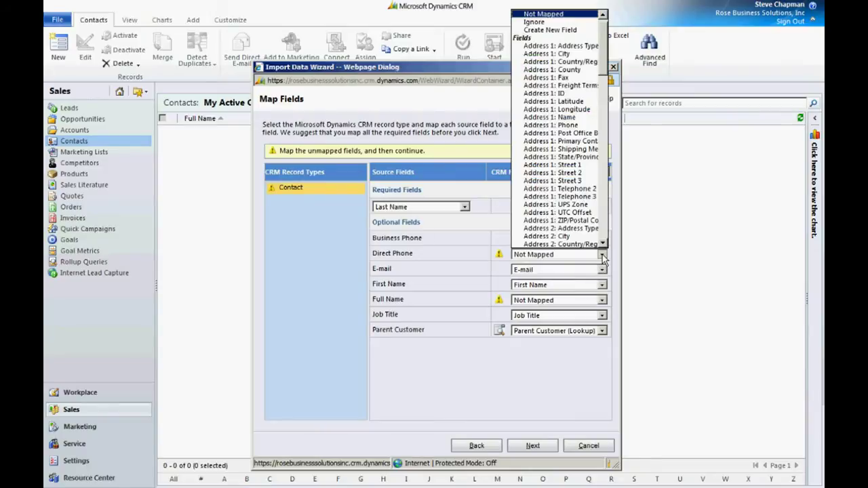
{"action": "left_click", "coordinate": [569, 125]}
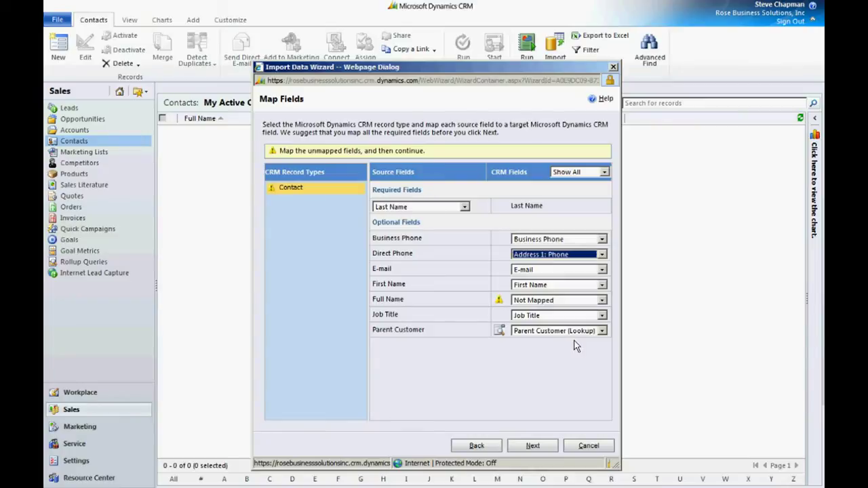
{"action": "left_click", "coordinate": [536, 445]}
{"action": "left_click", "coordinate": [459, 280]}
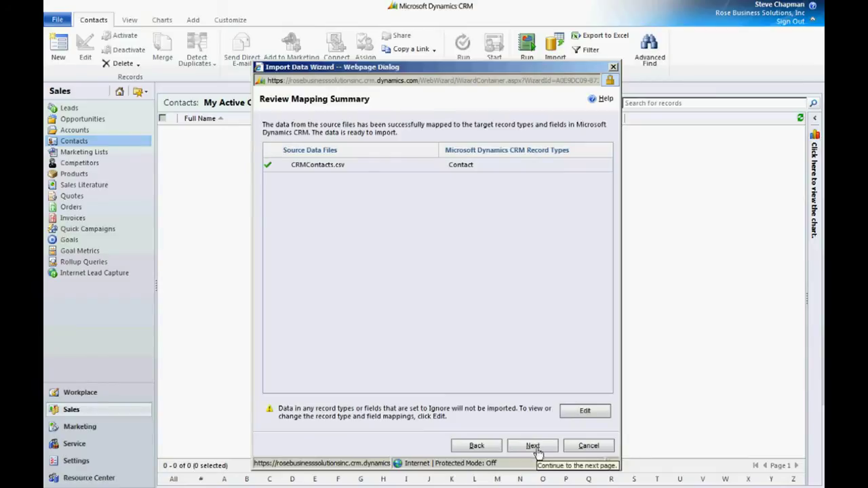
Step: Review the mapping summary, submit the contacts import and close the wizard
{"action": "left_click", "coordinate": [535, 448]}
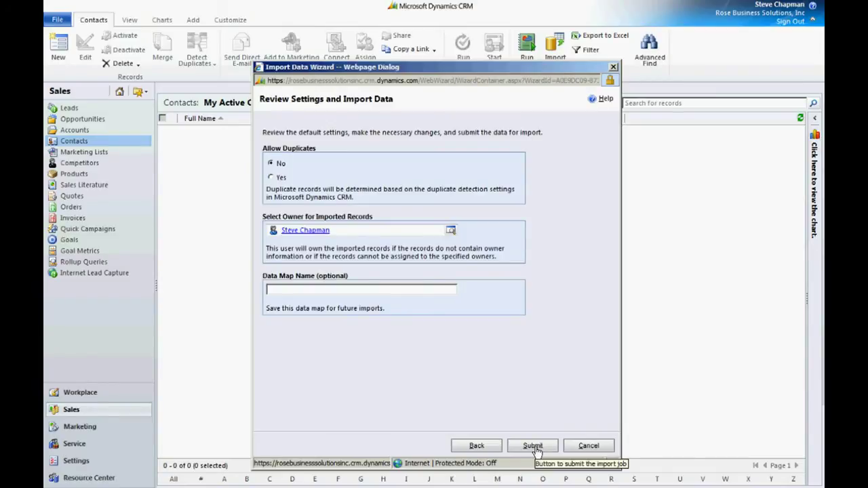
{"action": "left_click", "coordinate": [536, 450]}
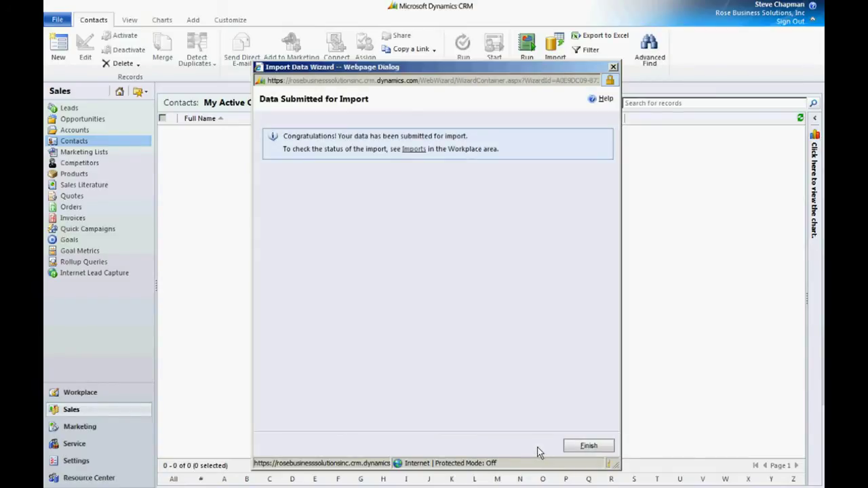
{"action": "left_click", "coordinate": [587, 446]}
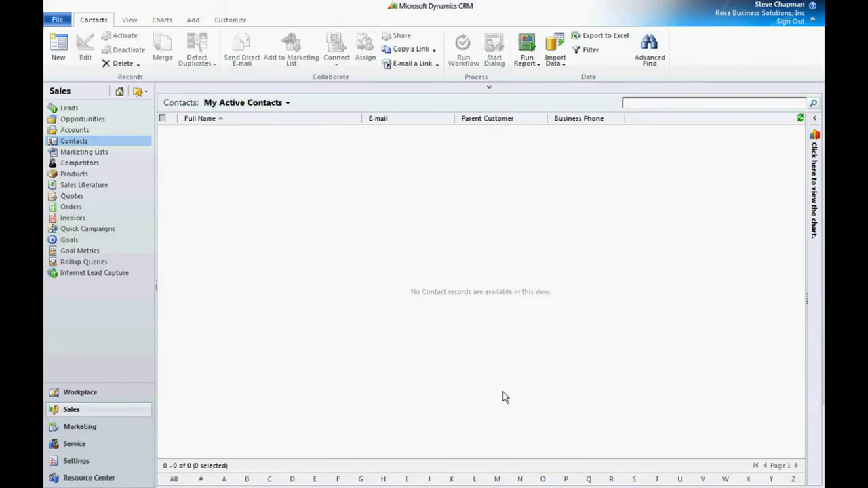
{"action": "left_click", "coordinate": [81, 397]}
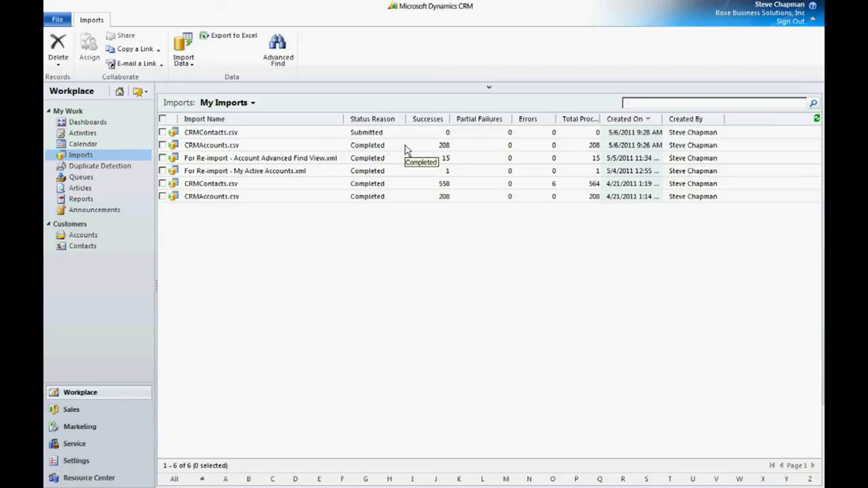
Step: Refresh the import status until CRMContacts.csv completes with 556 successes and 8 errors, then return to Sales
{"action": "left_click", "coordinate": [817, 119]}
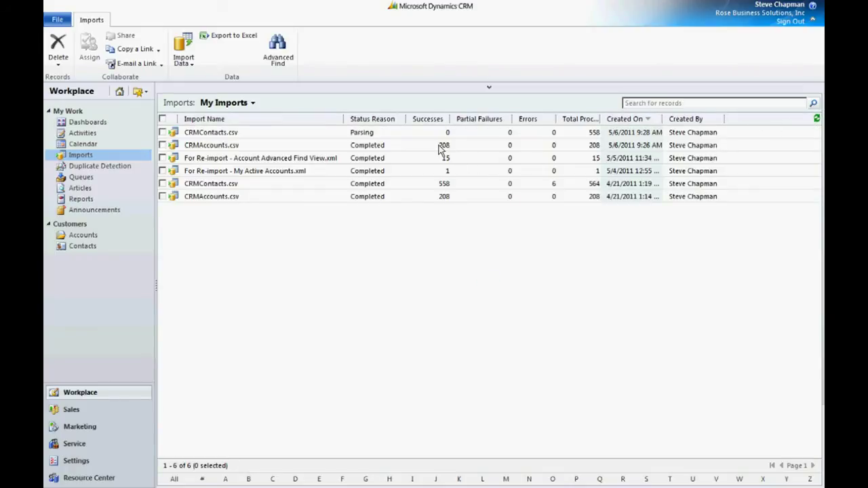
{"action": "left_click", "coordinate": [816, 119]}
{"action": "left_click", "coordinate": [817, 120]}
{"action": "left_click", "coordinate": [817, 120]}
{"action": "left_click", "coordinate": [817, 120]}
{"action": "left_click", "coordinate": [817, 120]}
{"action": "left_click", "coordinate": [72, 411]}
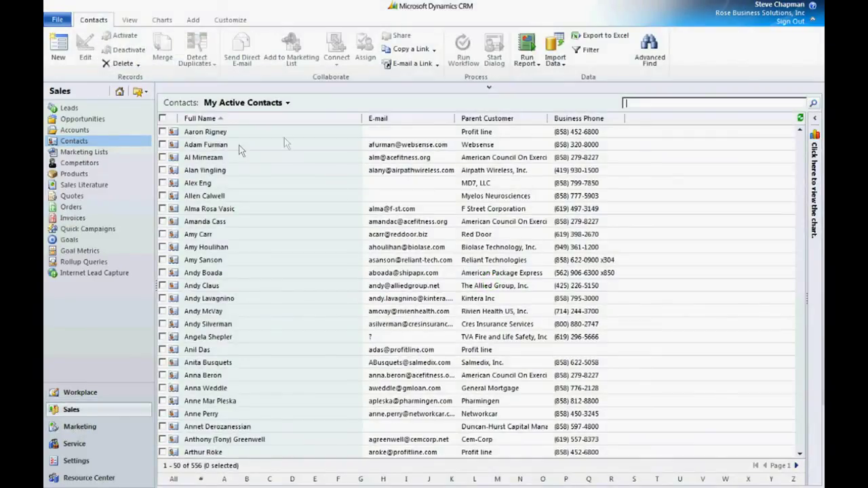
Step: Open the imported contact record of the accounting manager at American Council On Exercise
{"action": "left_click", "coordinate": [236, 226]}
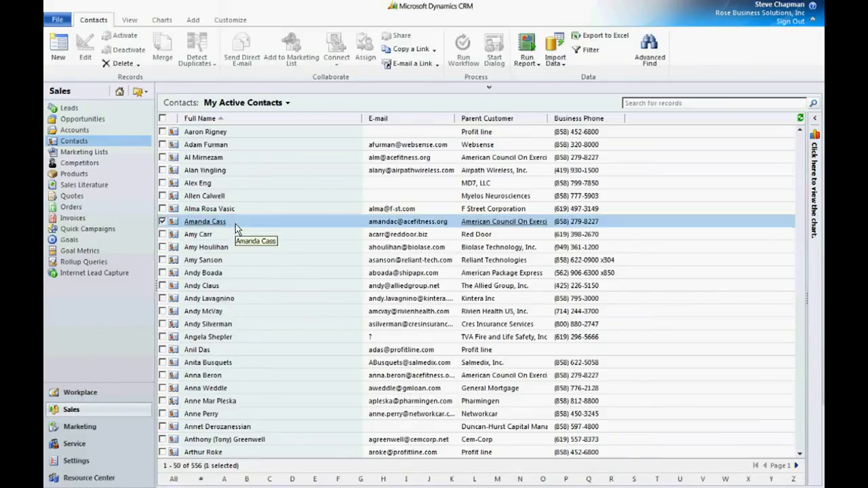
{"action": "double_click", "coordinate": [236, 225]}
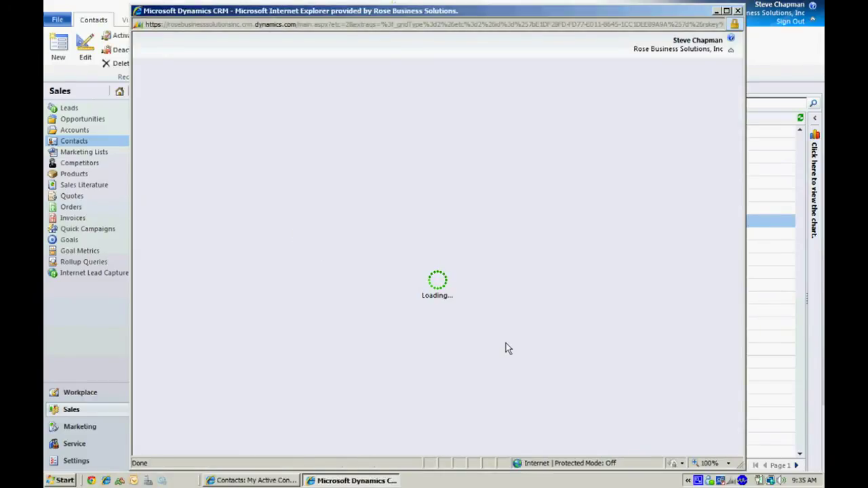